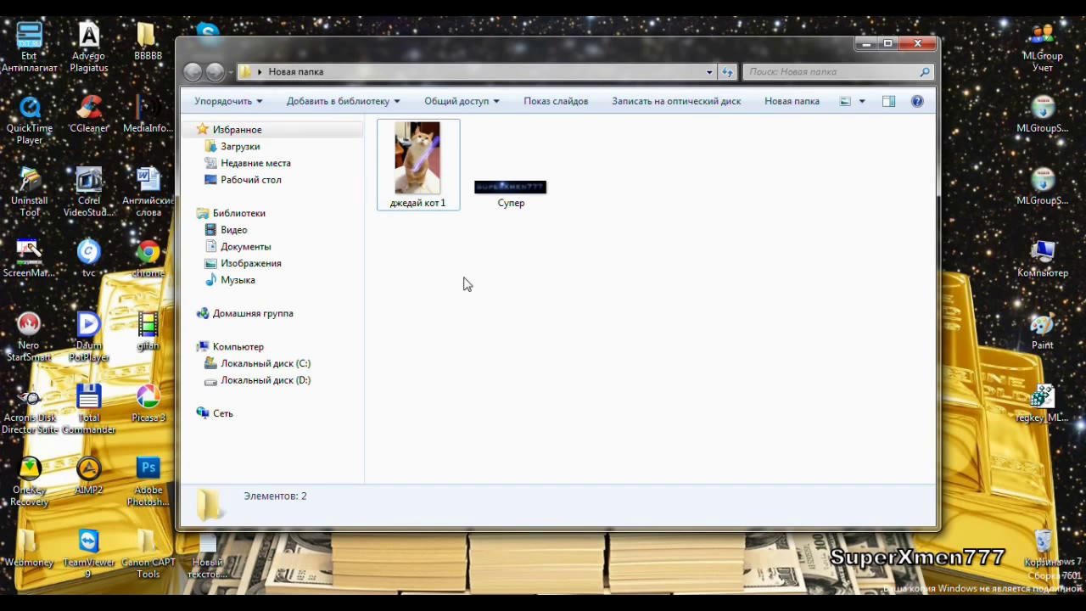
- Show the Открыть с помощью program list for the джедай кот 1 photo
right_click(414, 170)
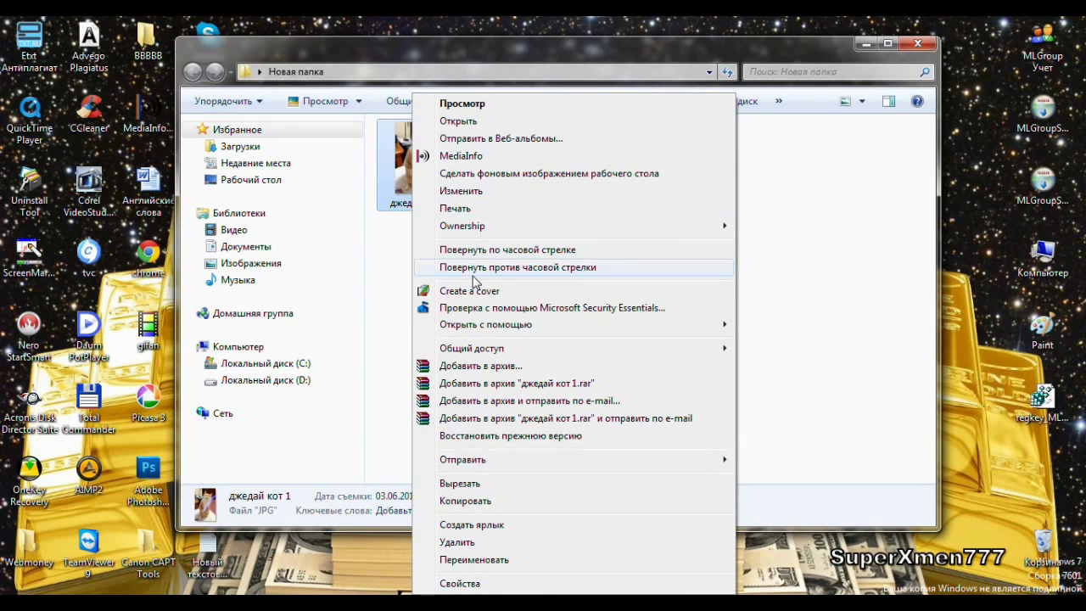
mouse_move(485, 324)
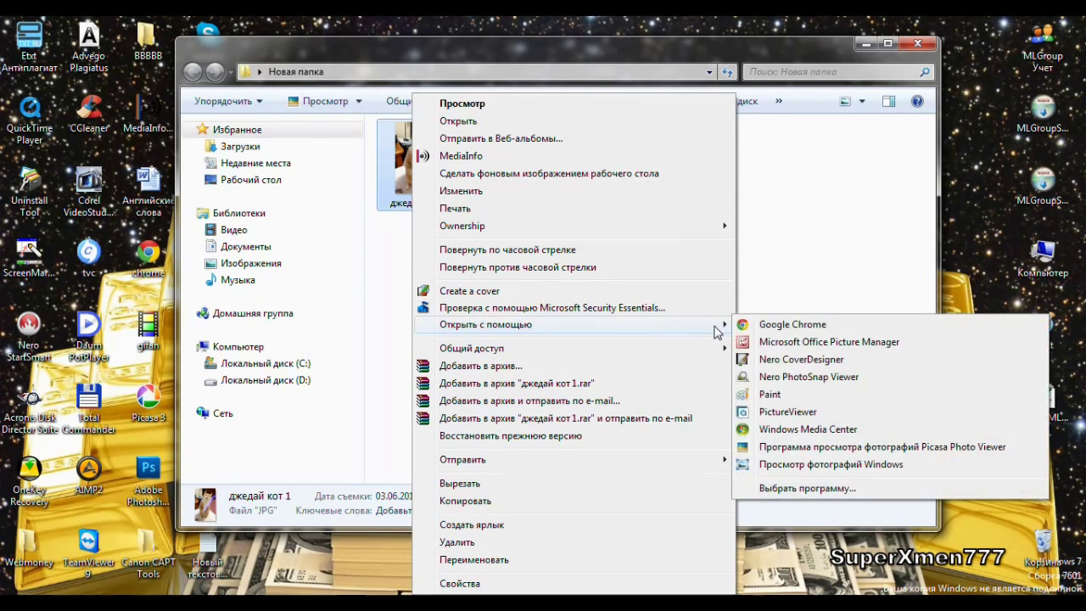
- Open джедай кот 1 in Paint and bring up the Вставка из dialog showing Супер
left_click(781, 396)
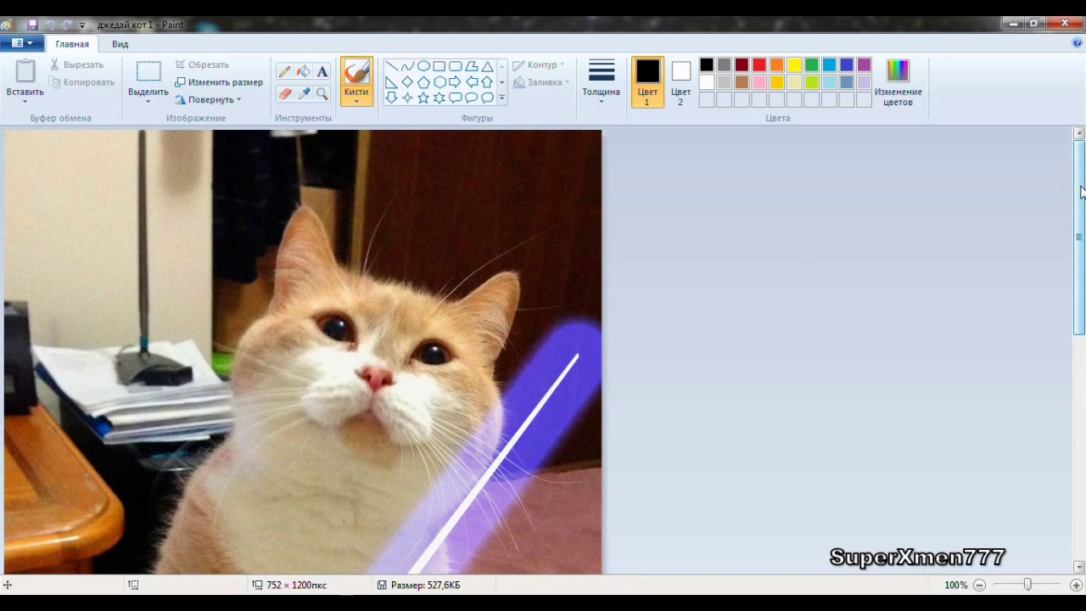
mouse_move(1081, 191)
left_mouse_down()
mouse_move(1082, 384)
mouse_move(1083, 161)
mouse_move(1083, 428)
left_mouse_up()
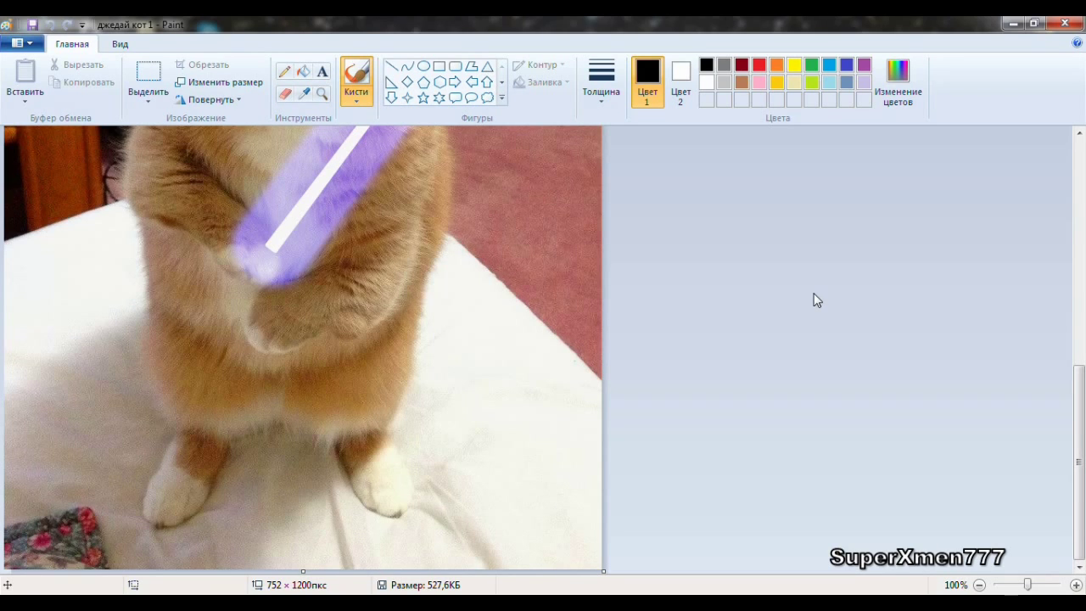
left_click(34, 106)
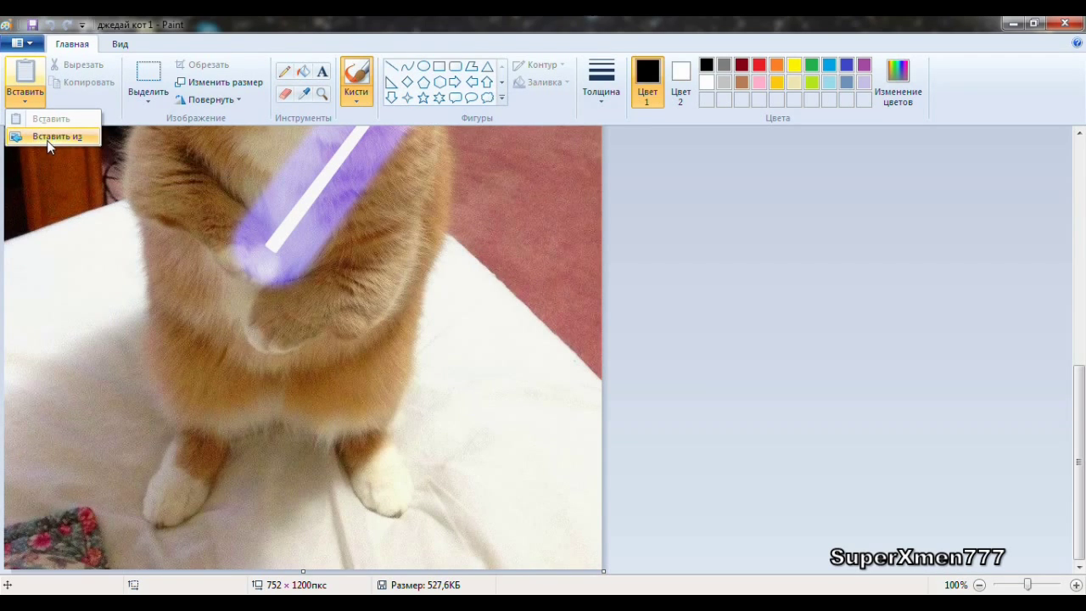
left_click(48, 141)
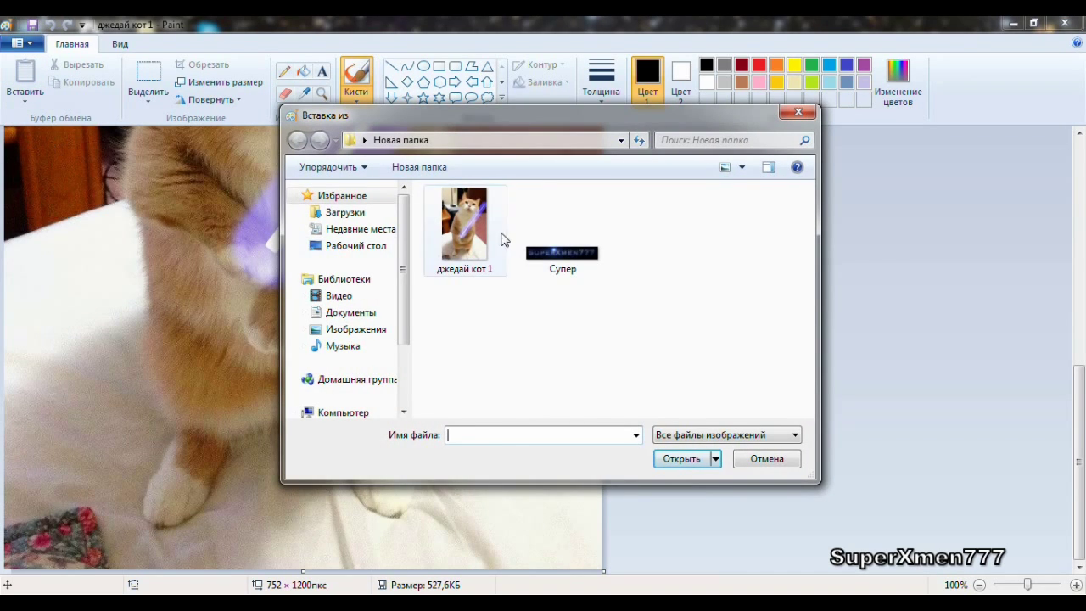
mouse_move(562, 231)
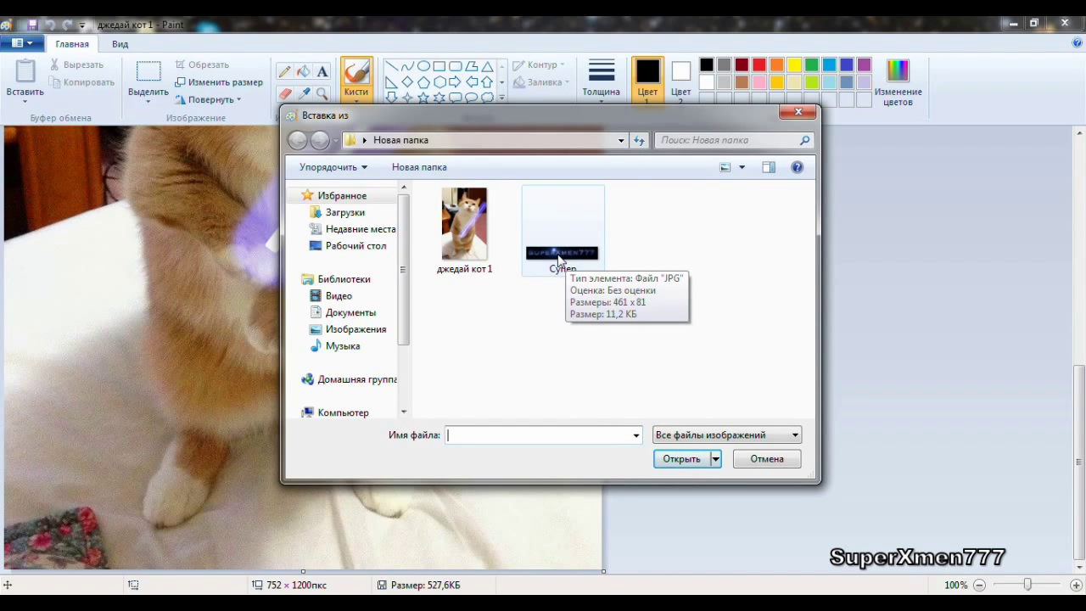
- Paste Супер, move the SuperXmen777 banner to the lower right, and shrink it to 344 × 58 px
double_click(558, 256)
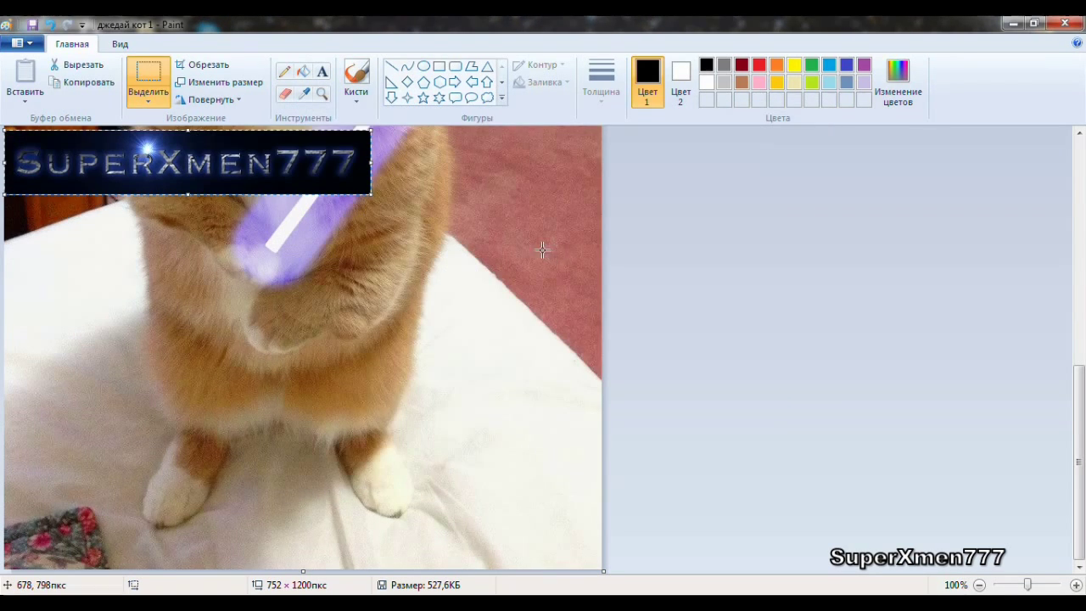
key("Escape")
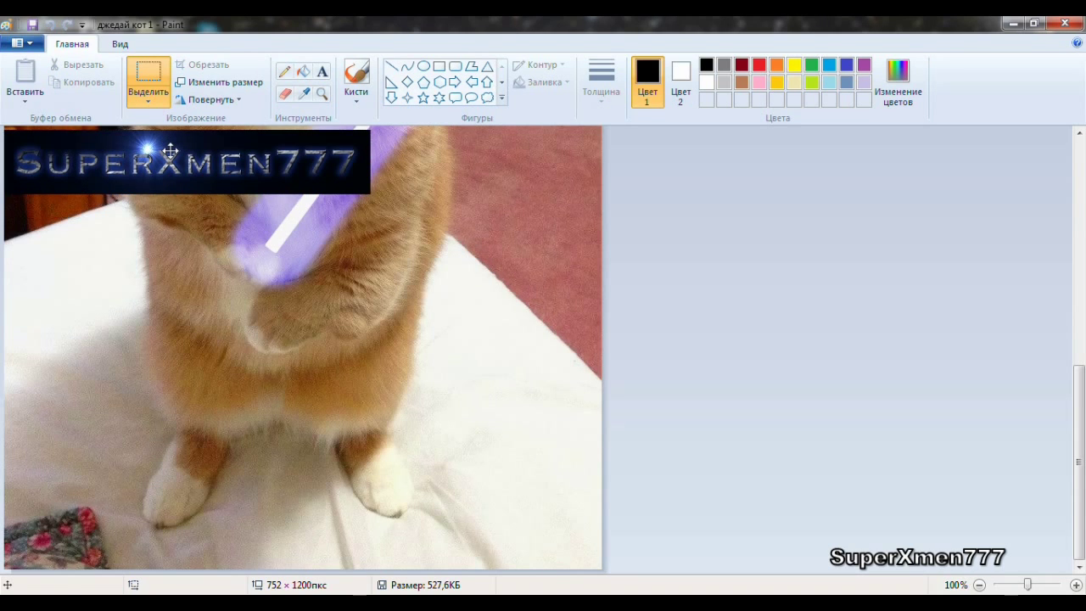
mouse_move(171, 151)
left_mouse_down()
mouse_move(329, 305)
mouse_move(400, 473)
mouse_move(402, 527)
left_mouse_up()
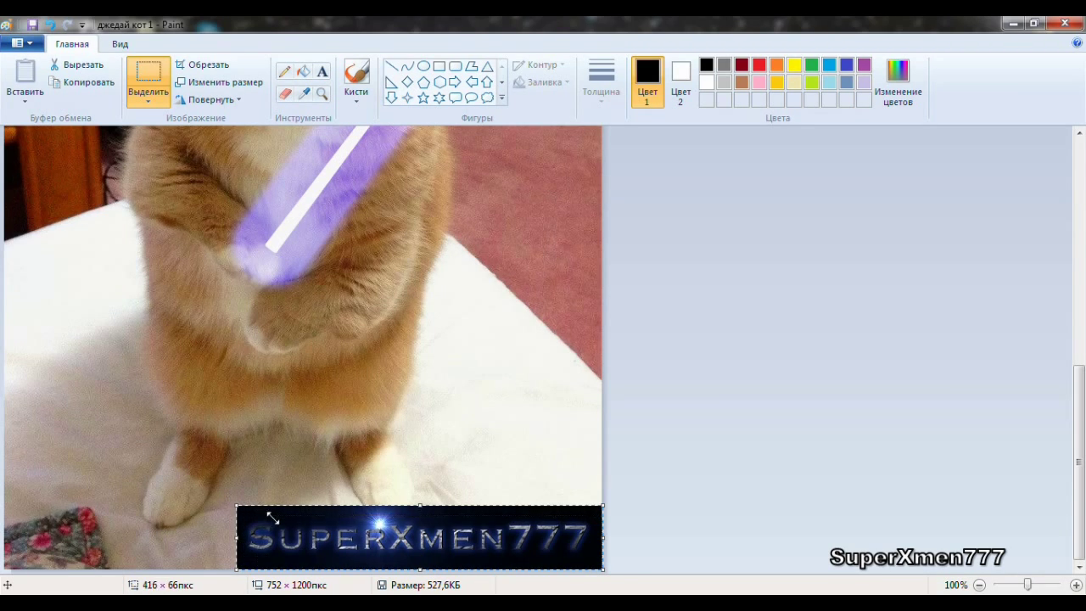
mouse_move(271, 517)
left_mouse_down()
mouse_move(348, 531)
mouse_move(329, 524)
left_mouse_up()
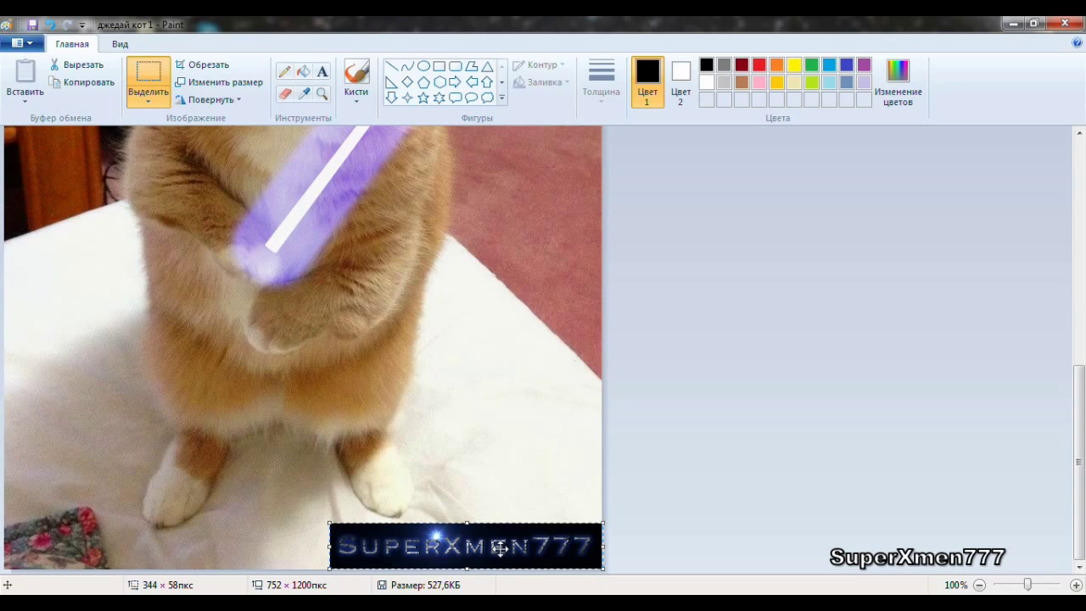
left_click(501, 450)
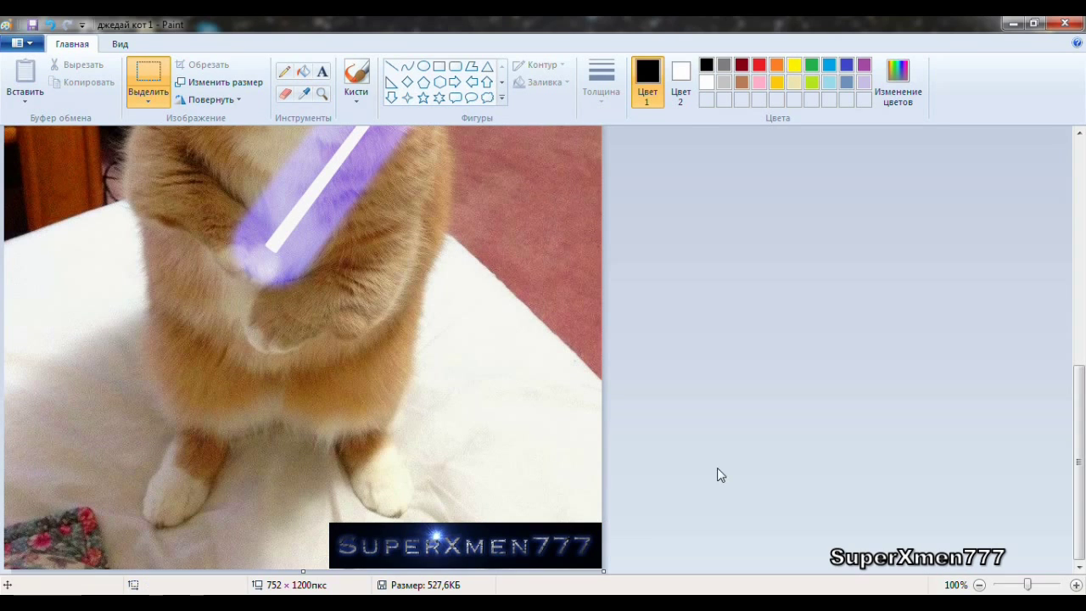
- Use Сохранить как to save the picture as джедай кот 2
scroll(455, 415, "up", 5)
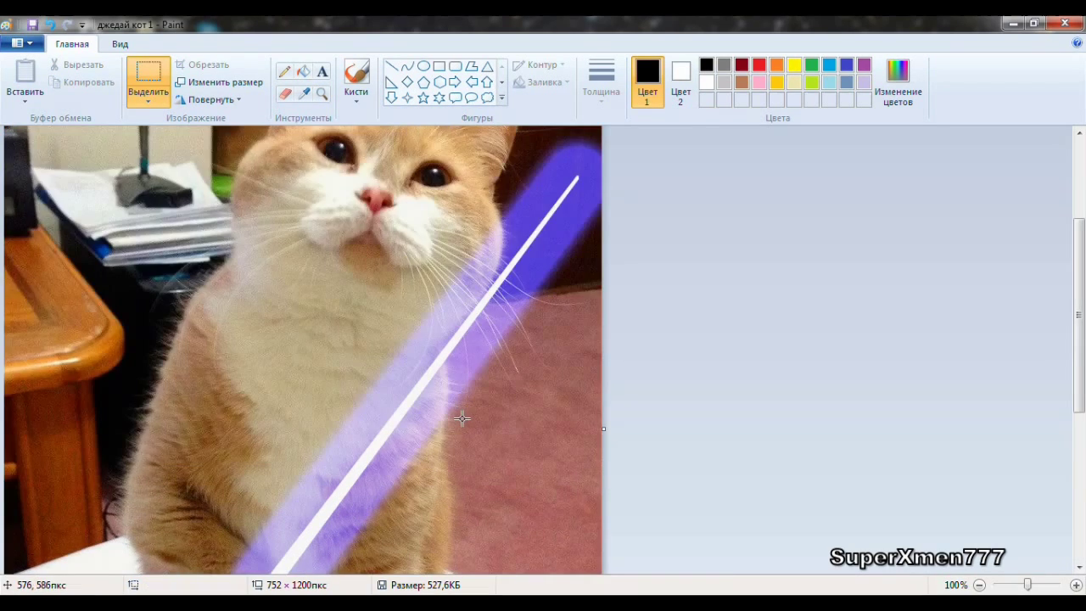
scroll(467, 417, "down", 5)
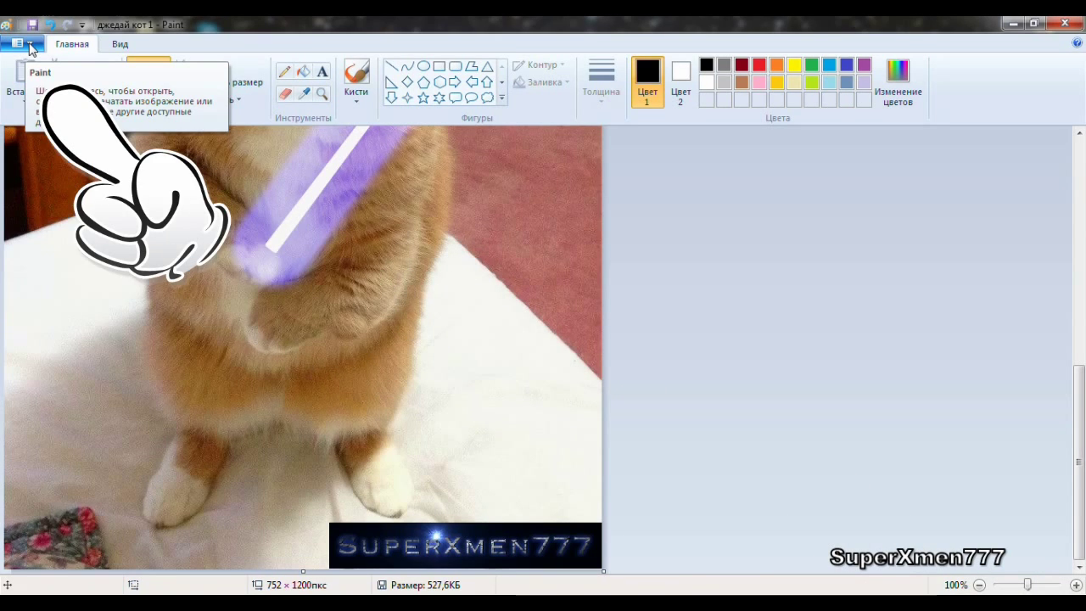
left_click(29, 44)
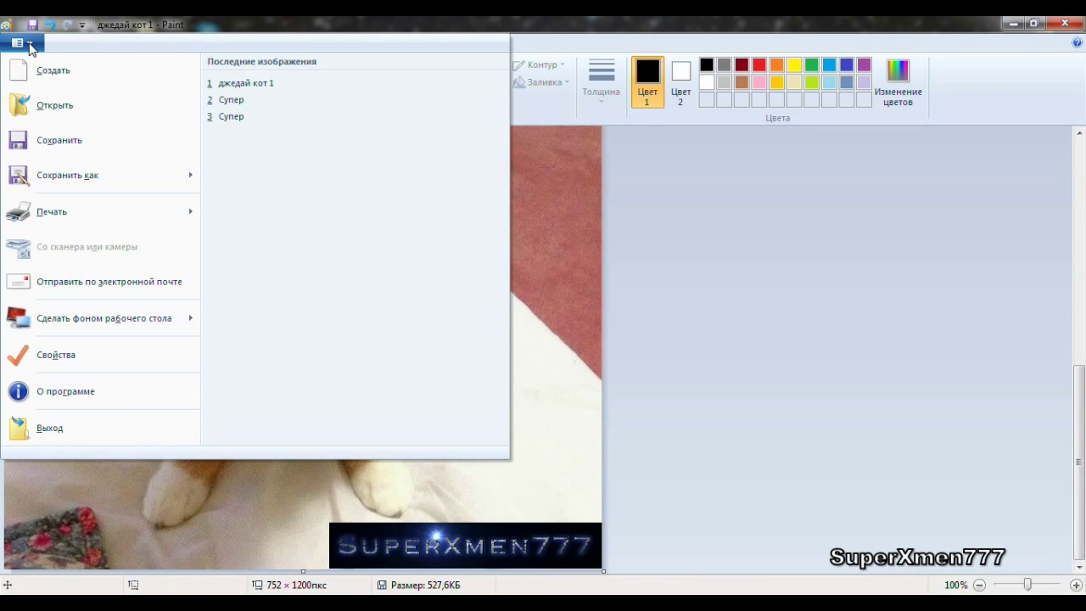
left_click(92, 178)
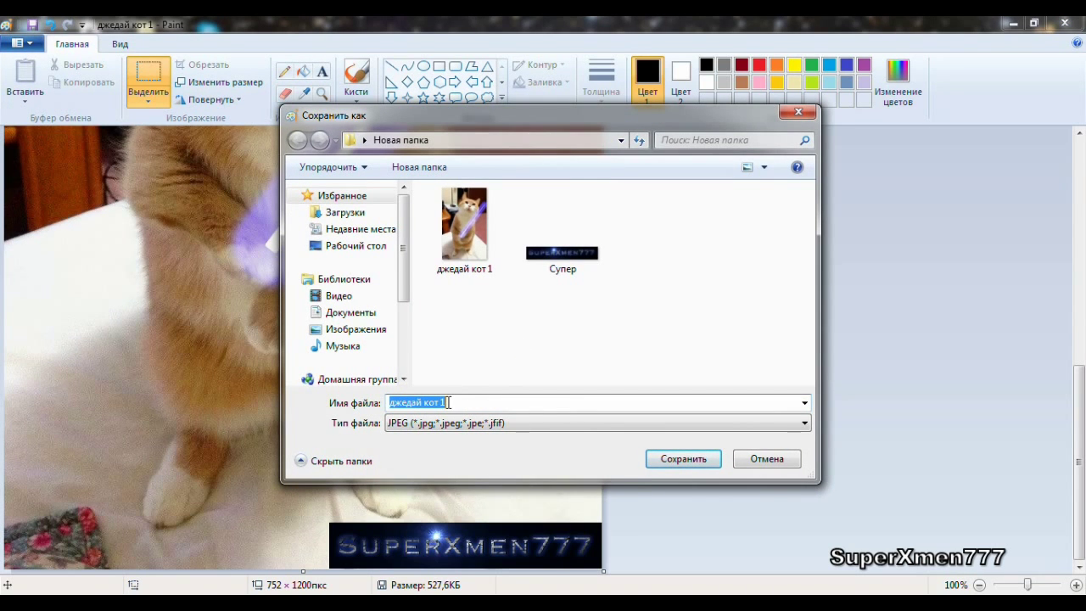
left_click(449, 402)
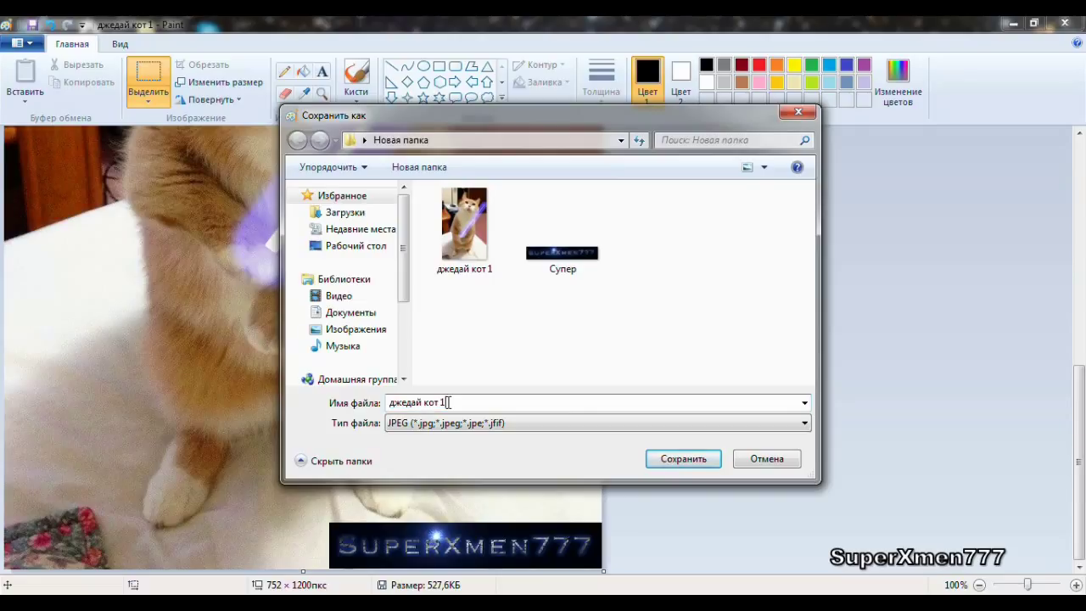
key("BackSpace")
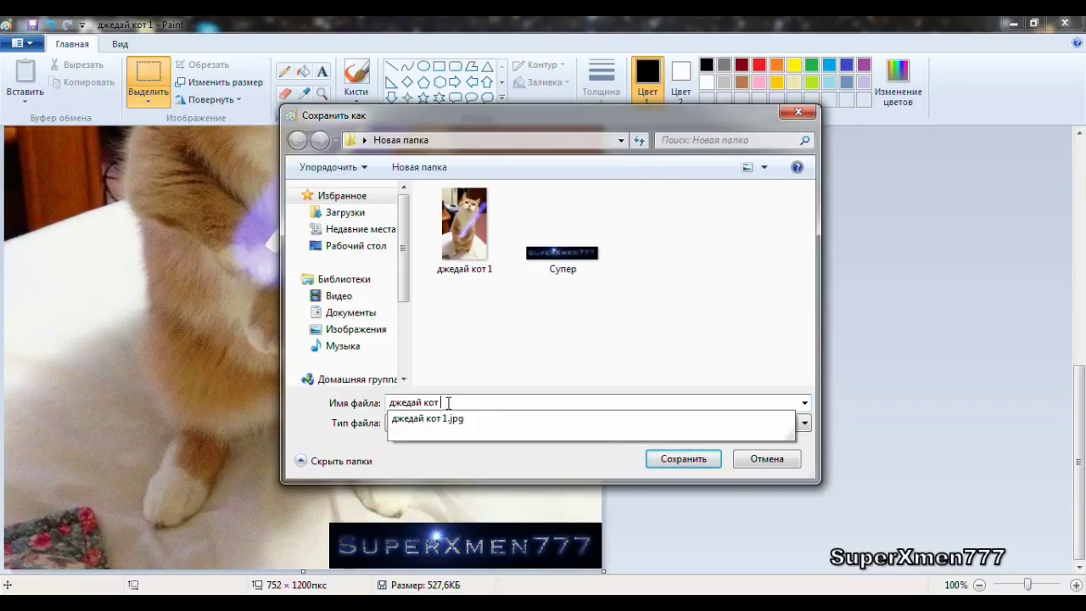
type("2")
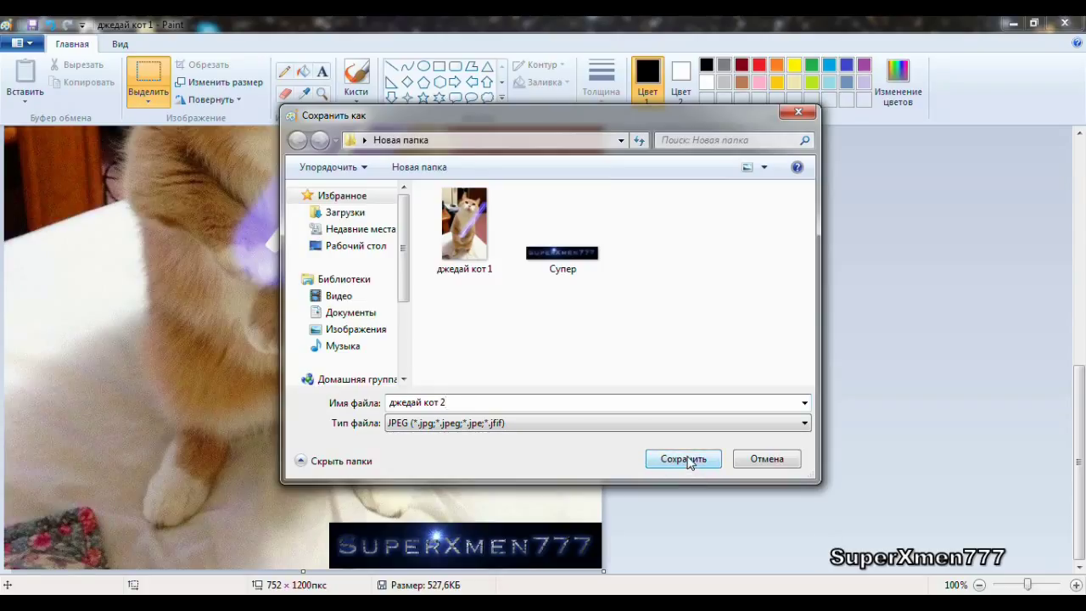
left_click(688, 459)
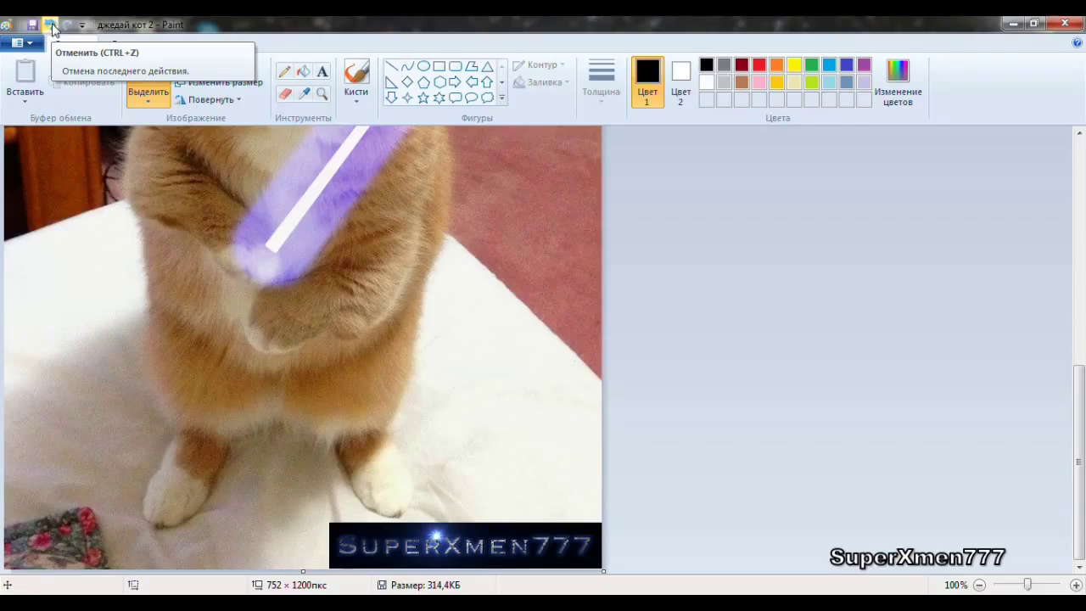
- Undo the corner watermark and paste Супер again, placing the banner over the cat's paws
left_click(53, 28)
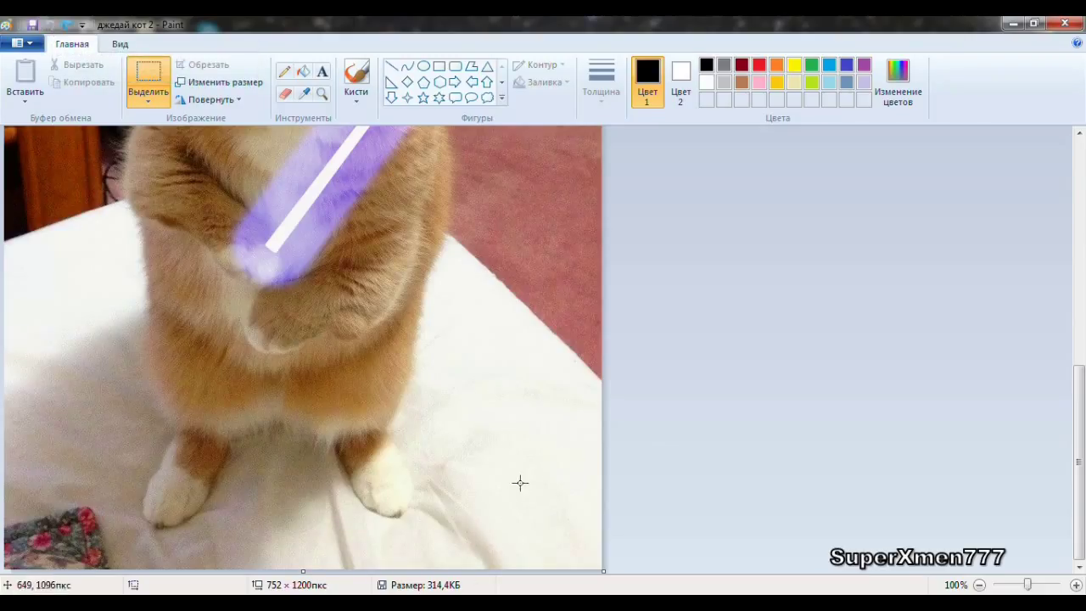
left_click(25, 100)
left_click(45, 135)
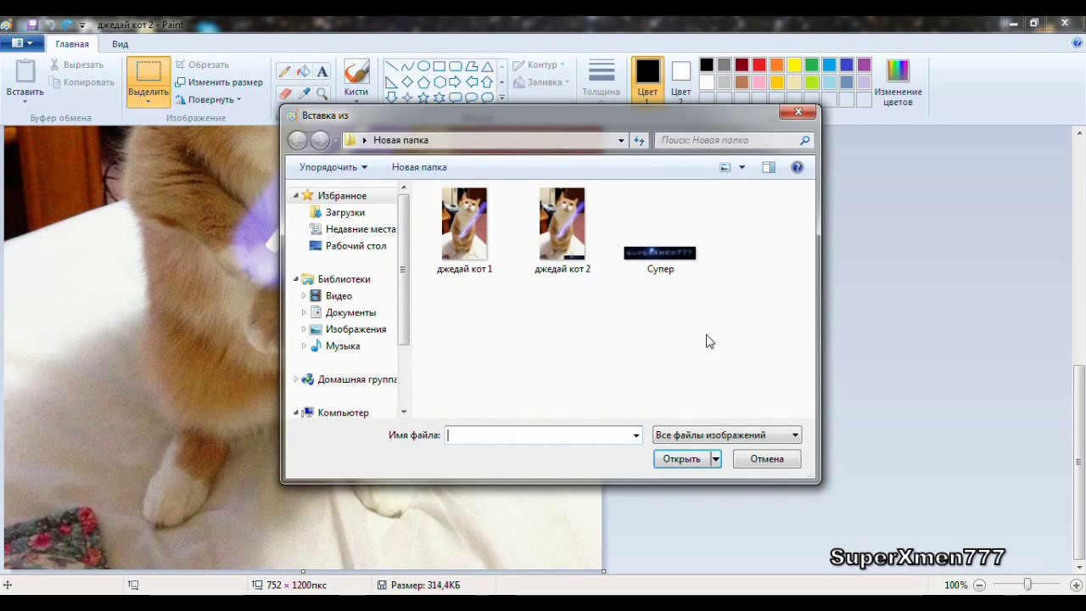
double_click(666, 257)
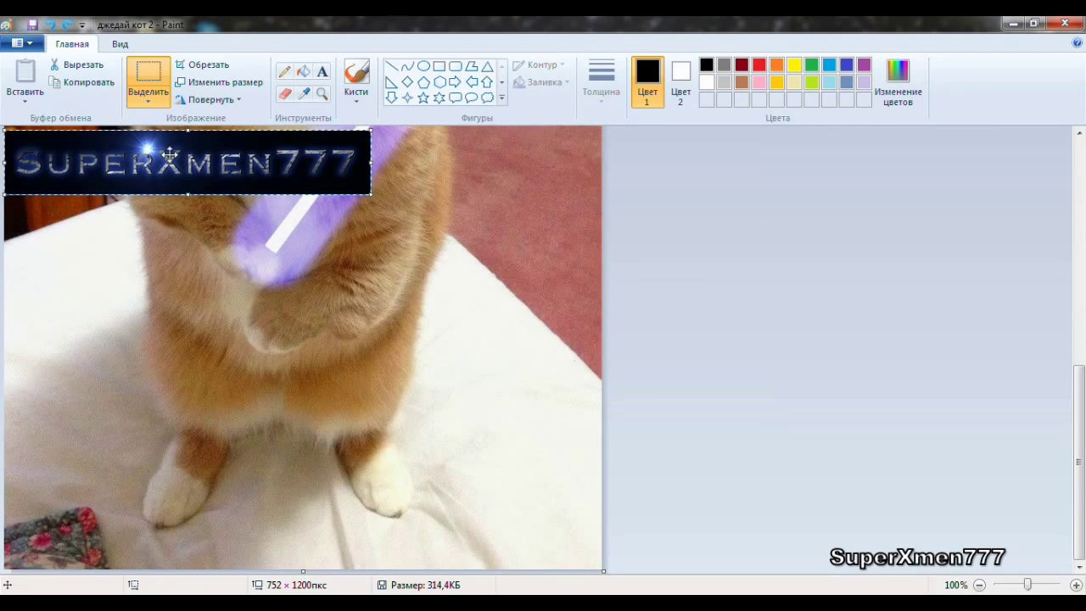
mouse_move(168, 154)
left_mouse_down()
mouse_move(297, 310)
mouse_move(405, 477)
left_mouse_up()
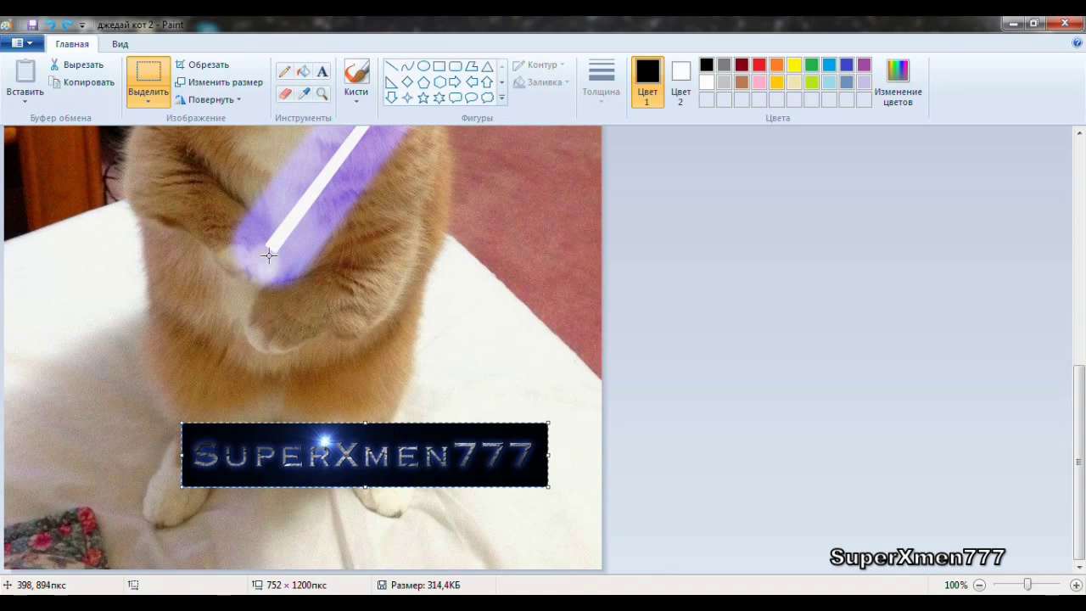
left_click(210, 100)
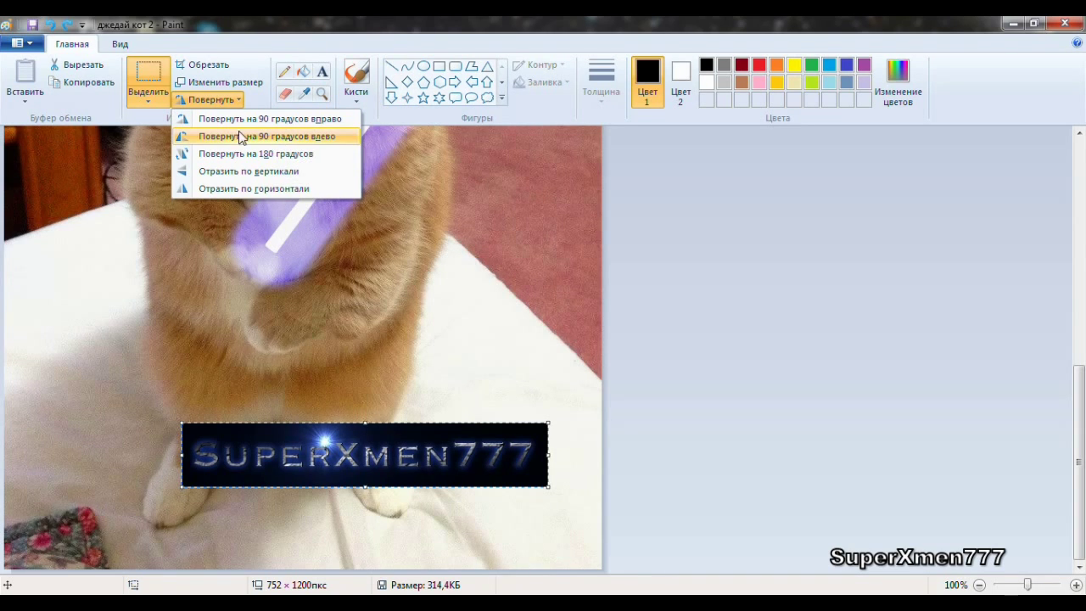
- Rotate the banner left 90° and fix it upright along the photo's lower right edge
left_click(306, 141)
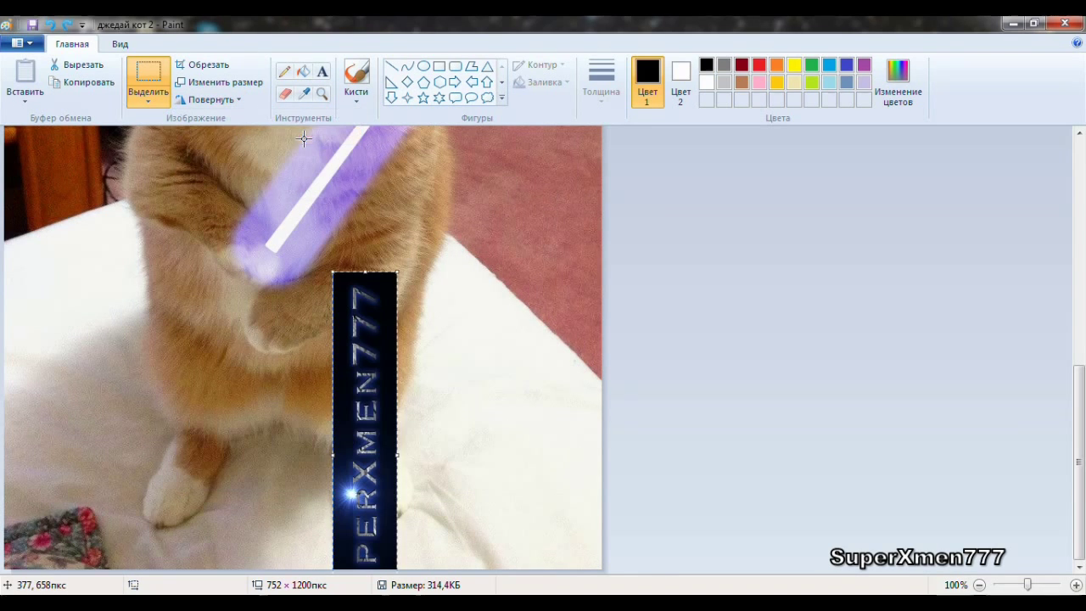
mouse_move(360, 442)
left_mouse_down()
mouse_move(527, 360)
mouse_move(566, 375)
left_mouse_up()
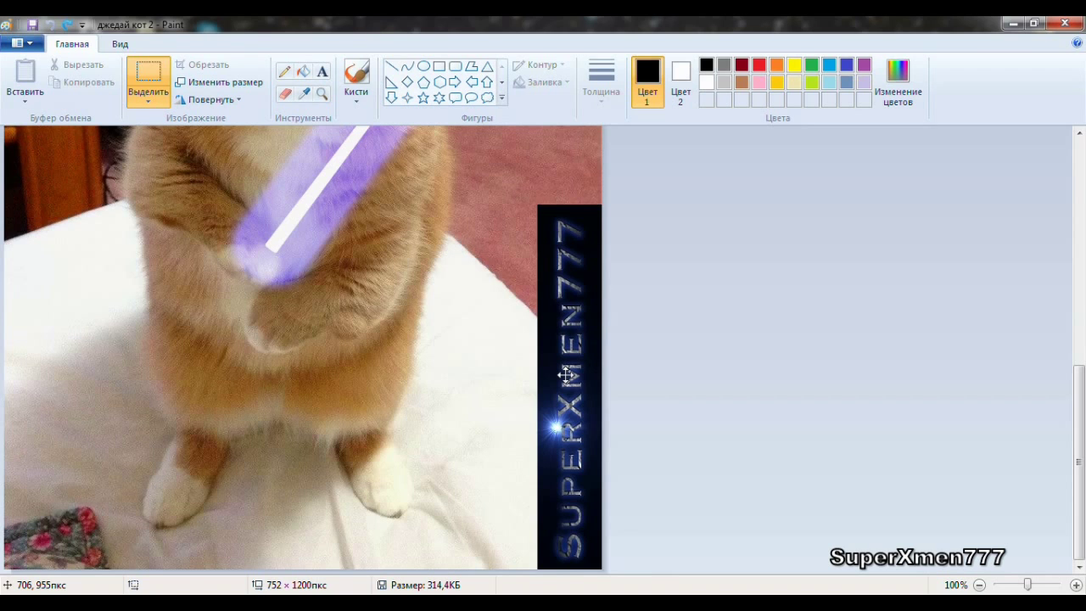
left_click(566, 375)
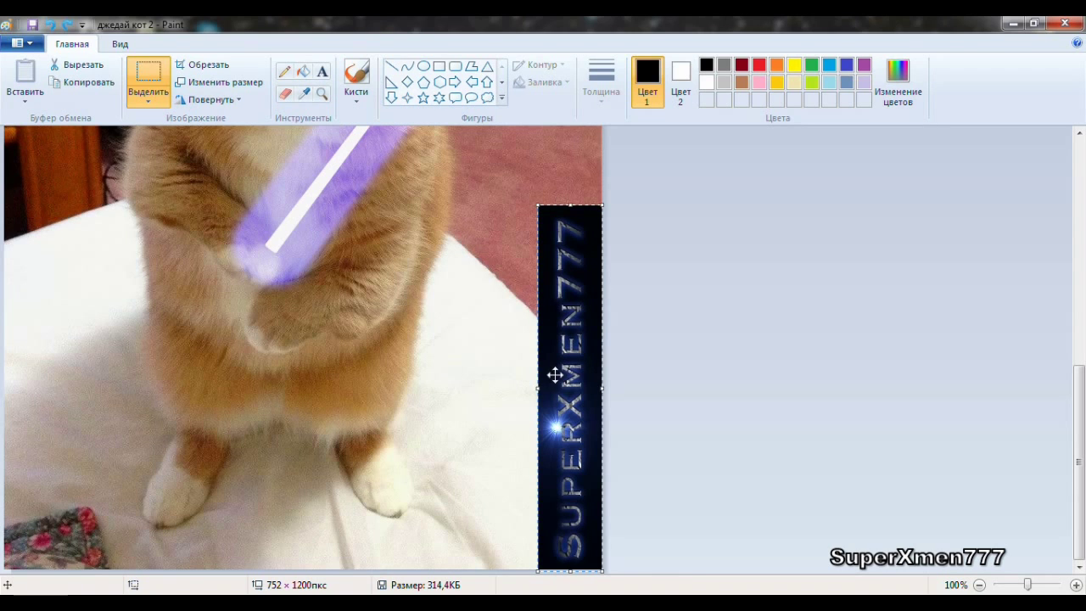
left_click(422, 288)
scroll(447, 331, "up", 5)
scroll(439, 342, "down", 5)
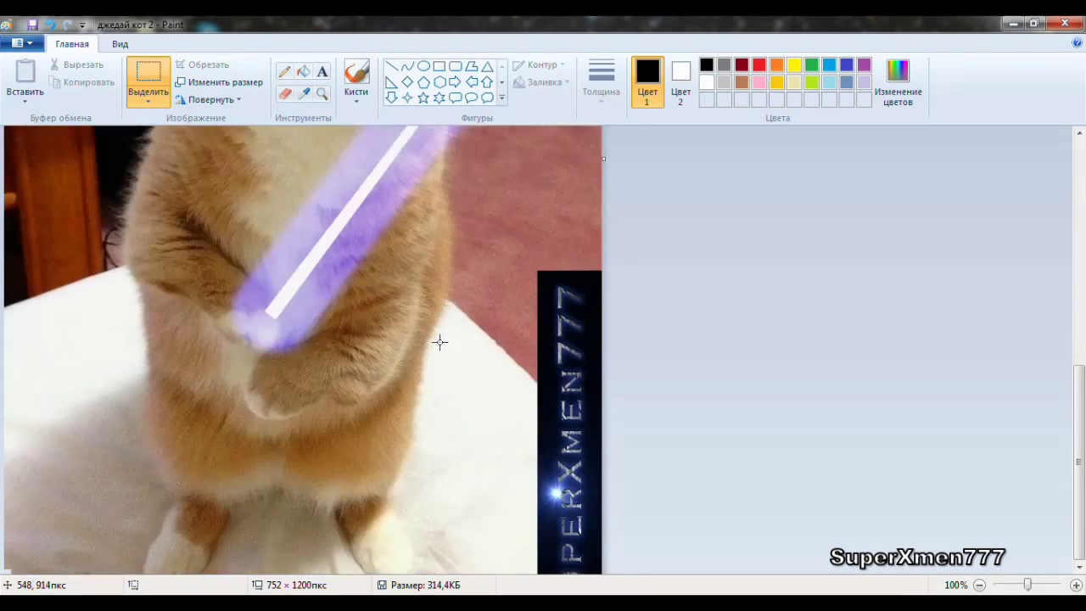
scroll(439, 342, "down", 1)
scroll(440, 342, "up", 4)
scroll(439, 342, "down", 3)
scroll(440, 342, "down", 2)
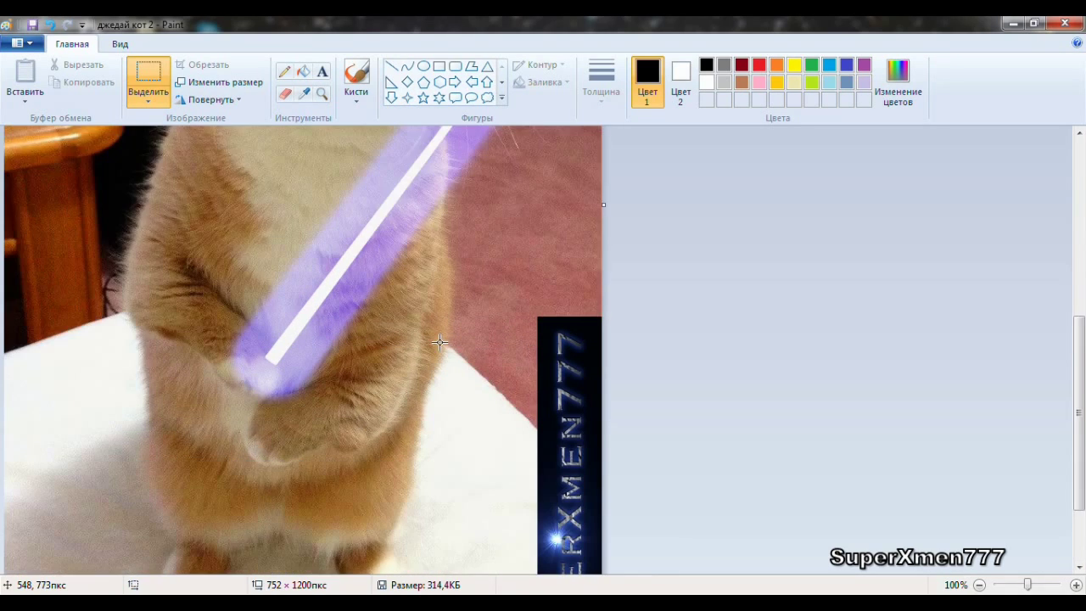
scroll(439, 346, "down", 3)
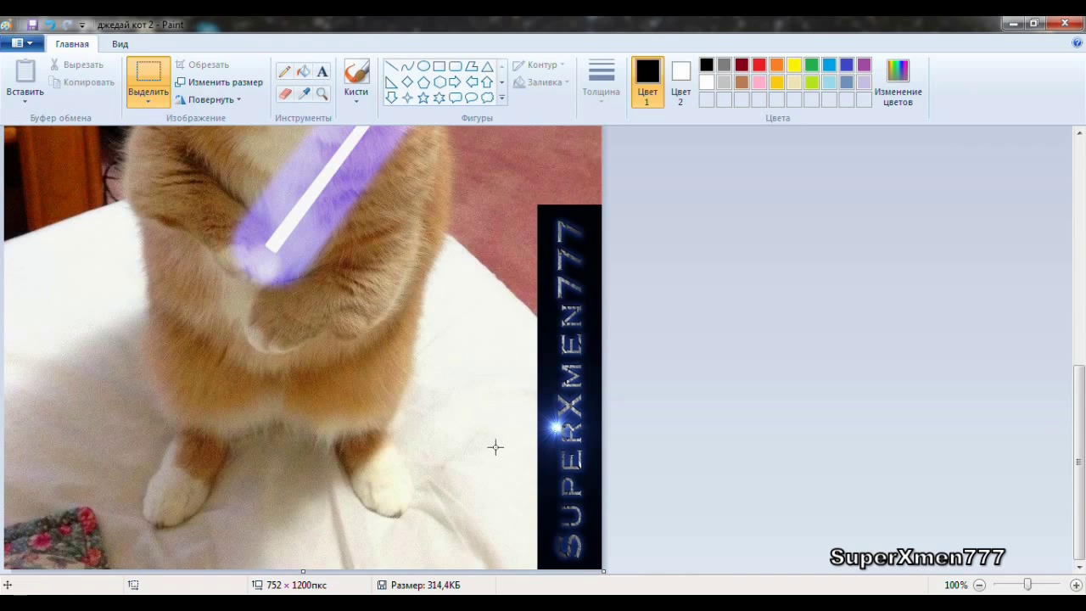
scroll(509, 454, "up", 5)
scroll(475, 416, "down", 5)
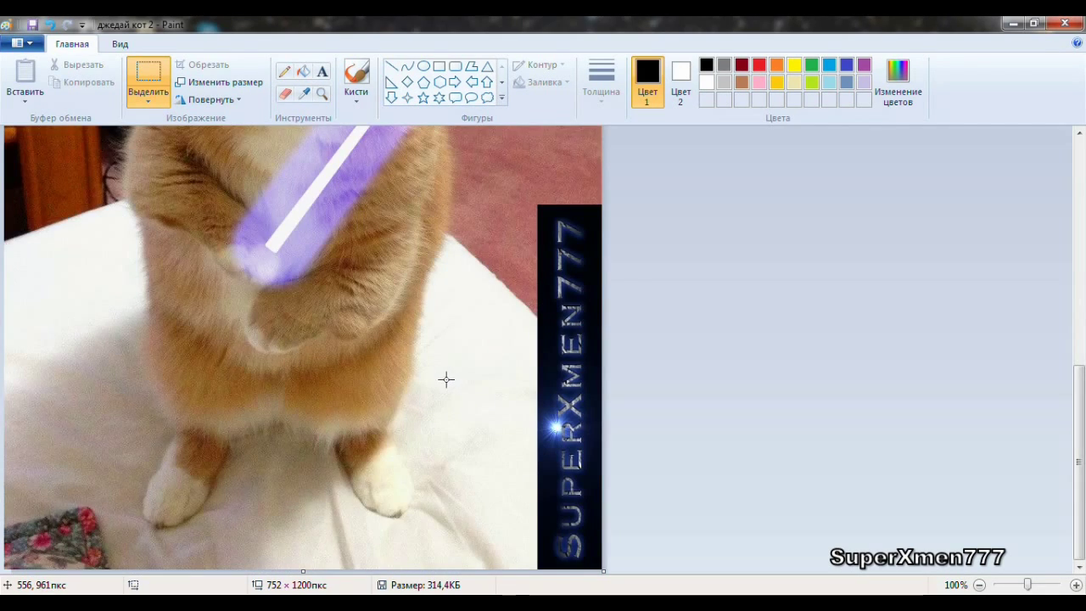
scroll(446, 380, "up", 10)
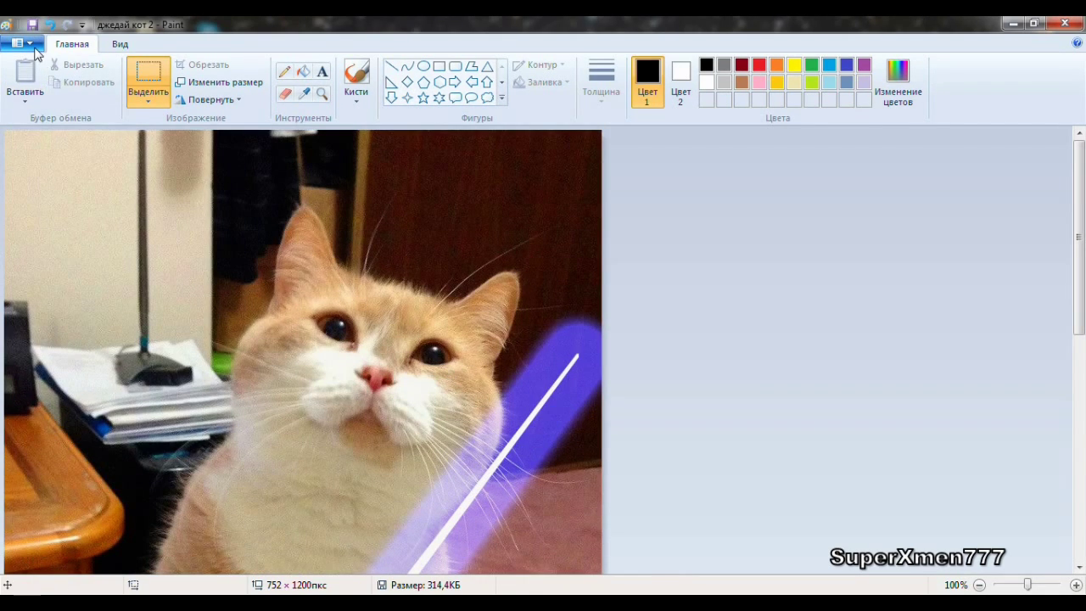
- Save a JPEG copy named джедай кот 3, then exit Paint
left_click(29, 43)
mouse_move(67, 175)
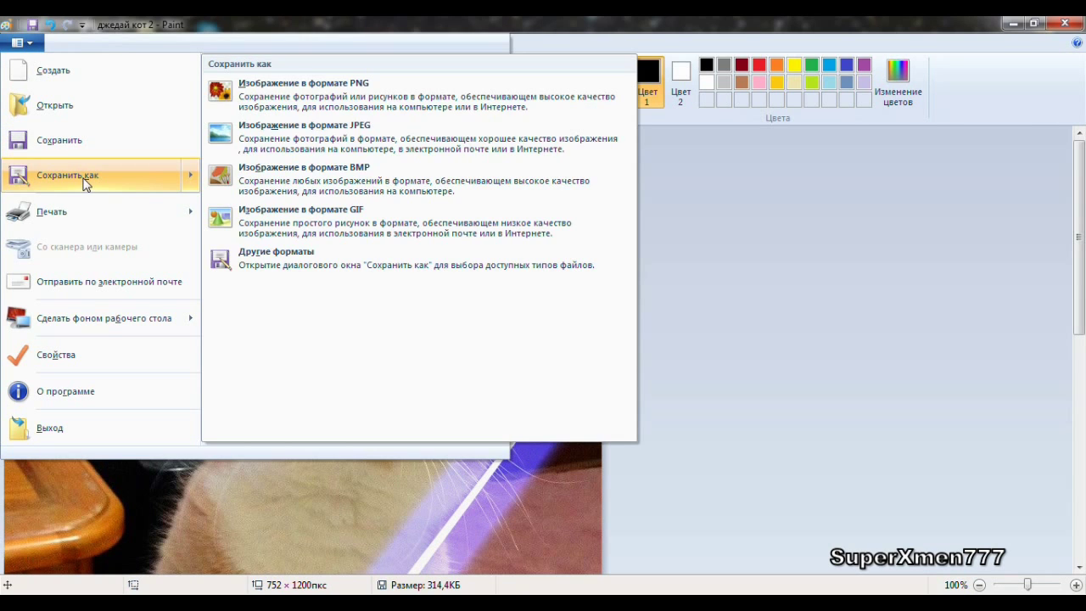
left_click(84, 185)
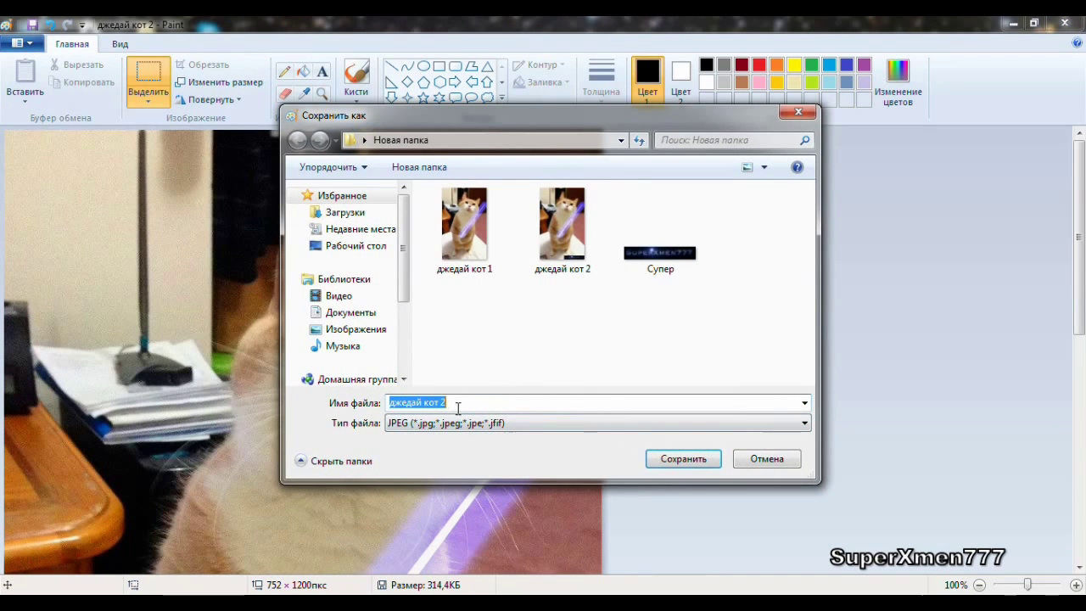
left_click(460, 405)
key("BackSpace")
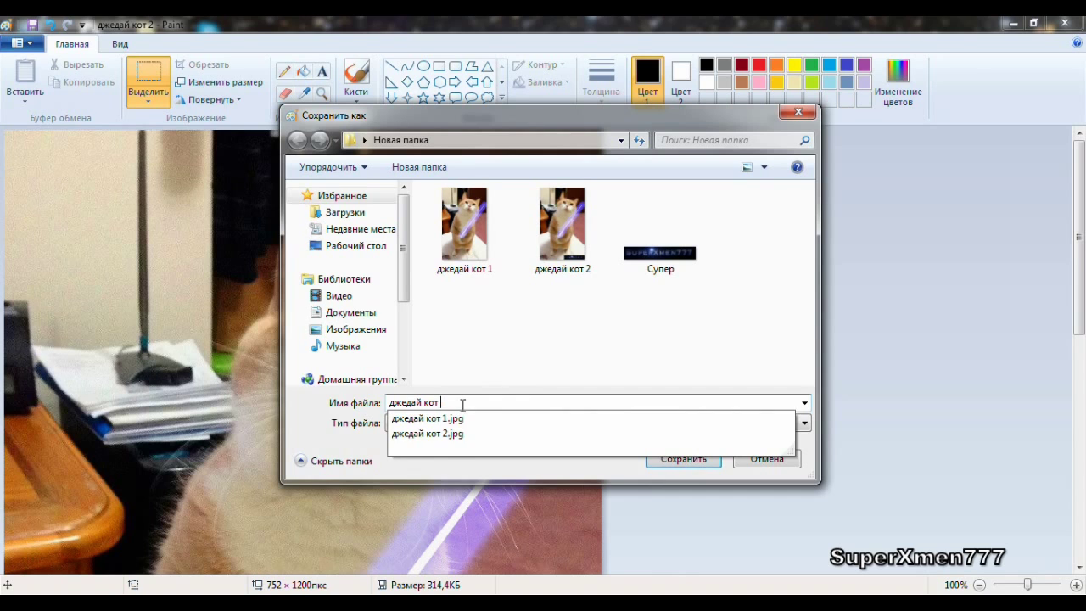
type("3")
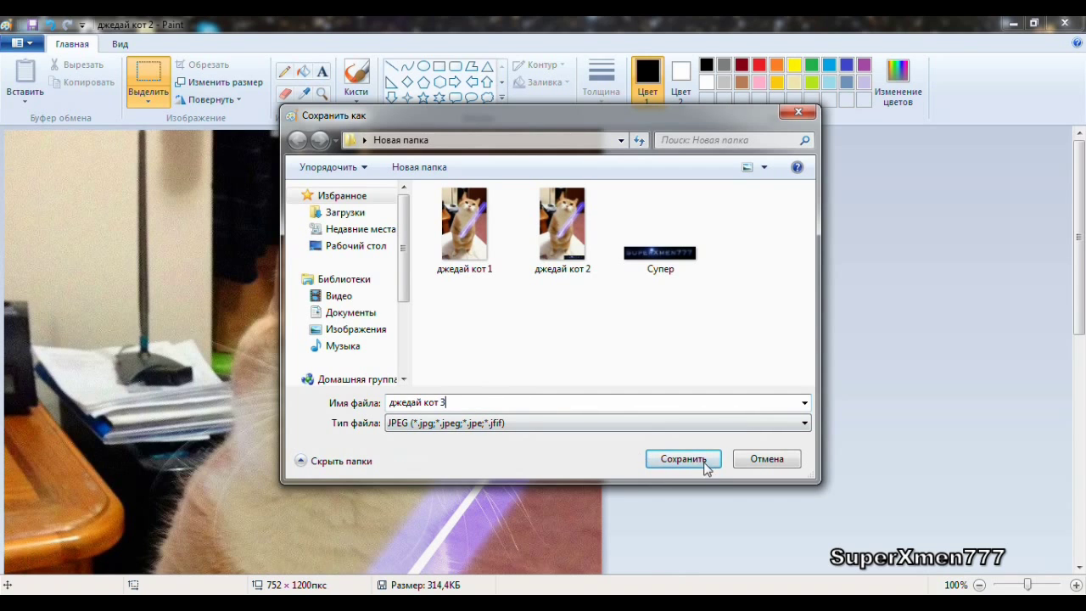
left_click(703, 466)
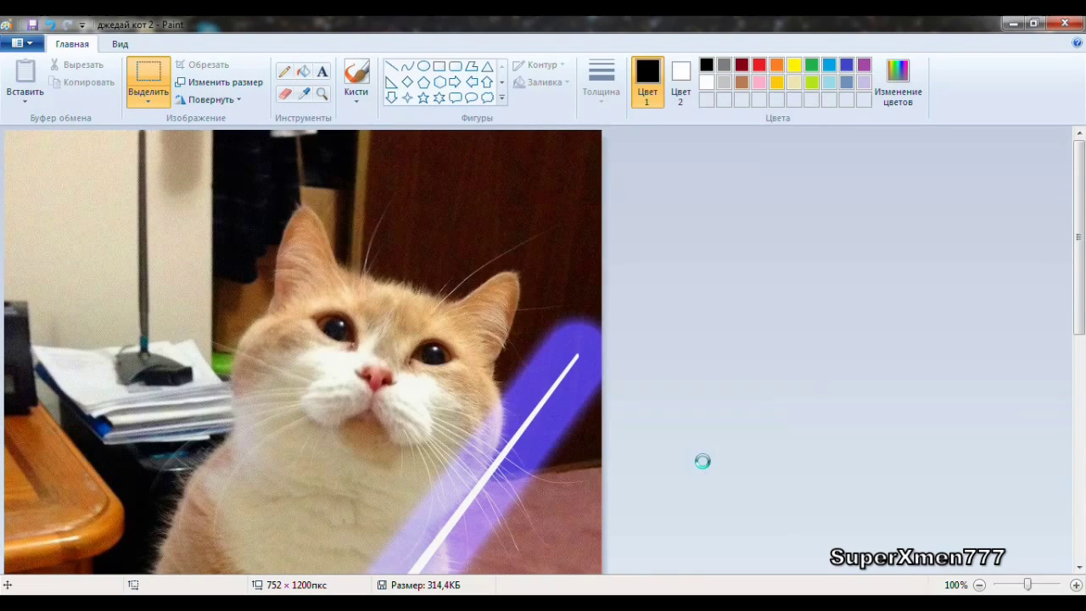
left_click(1065, 23)
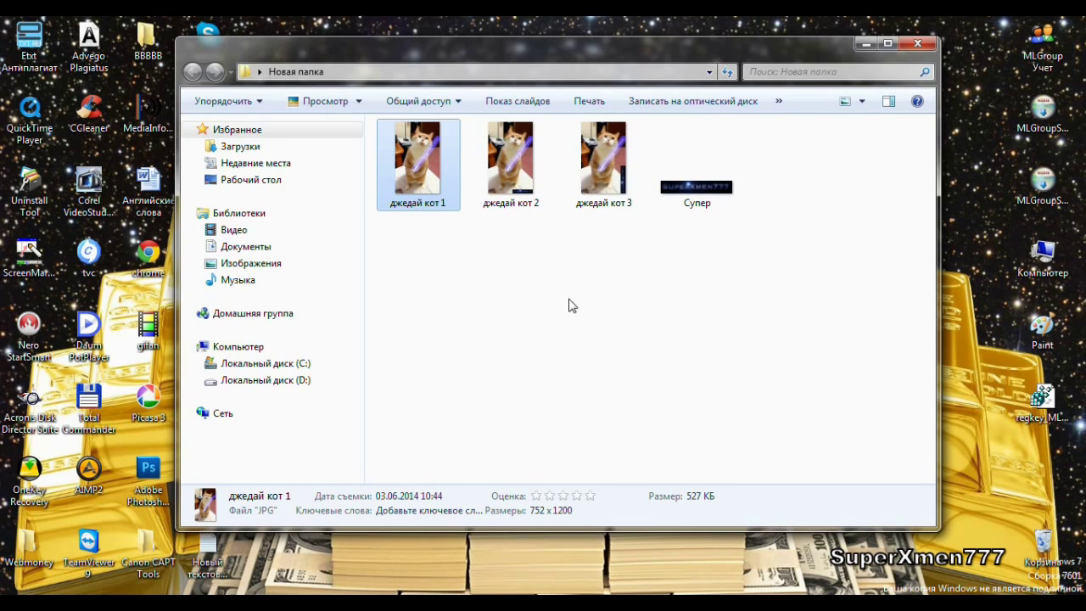
double_click(516, 178)
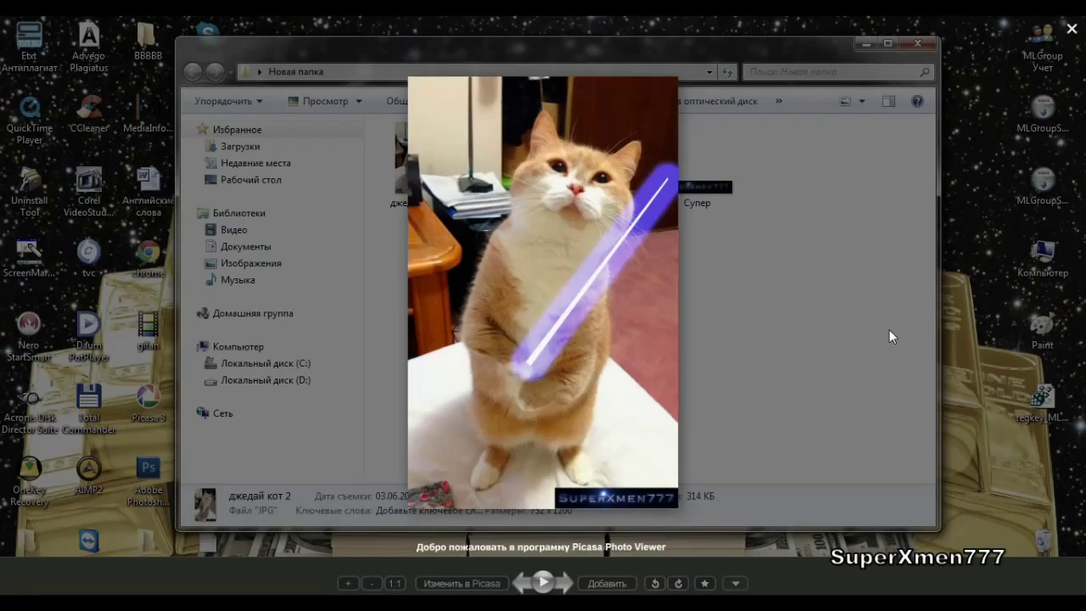
mouse_move(640, 436)
scroll(640, 436, "up", 2)
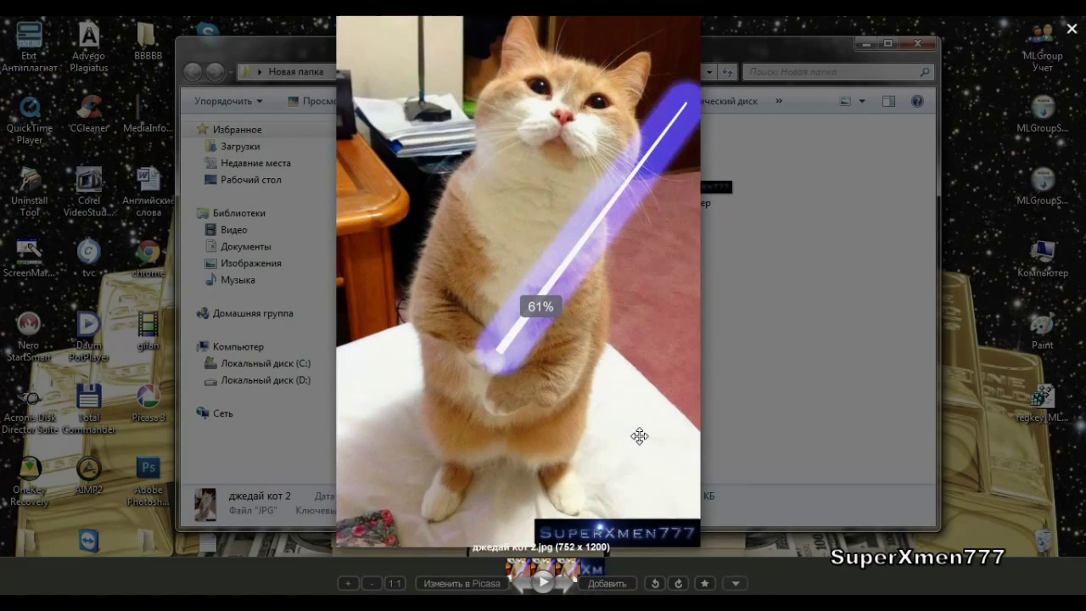
scroll(645, 431, "up", 1)
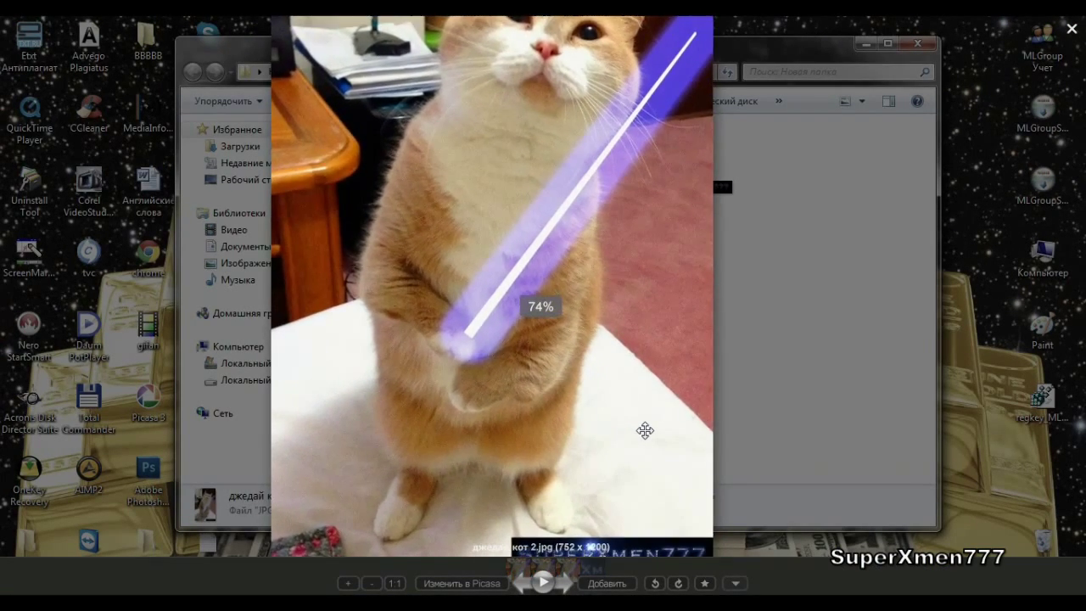
scroll(645, 431, "down", 2)
scroll(644, 431, "down", 1)
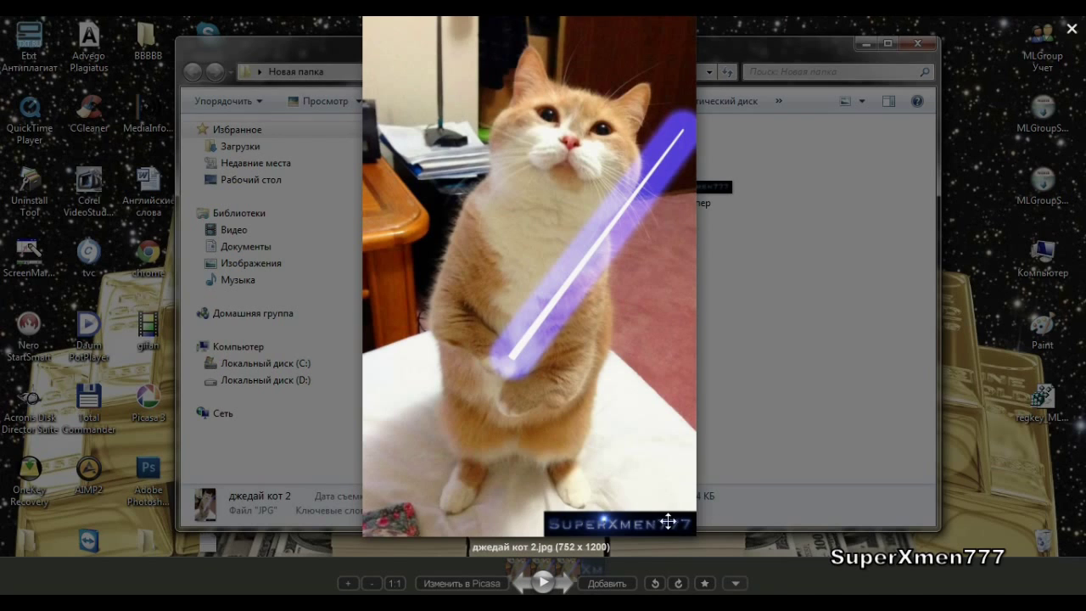
scroll(653, 490, "up", 1)
scroll(652, 489, "down", 2)
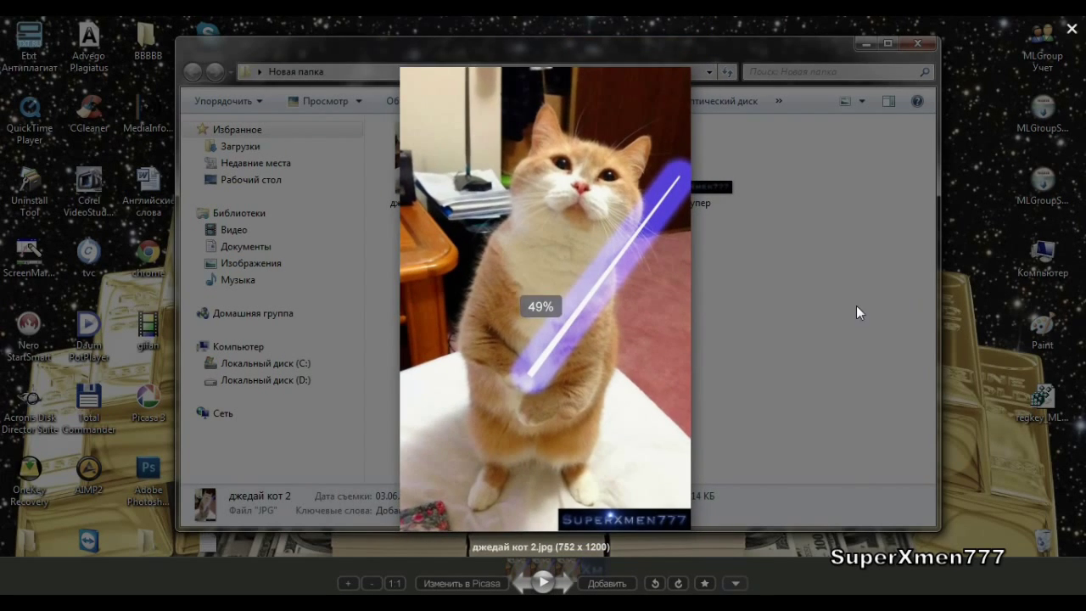
left_click(1071, 29)
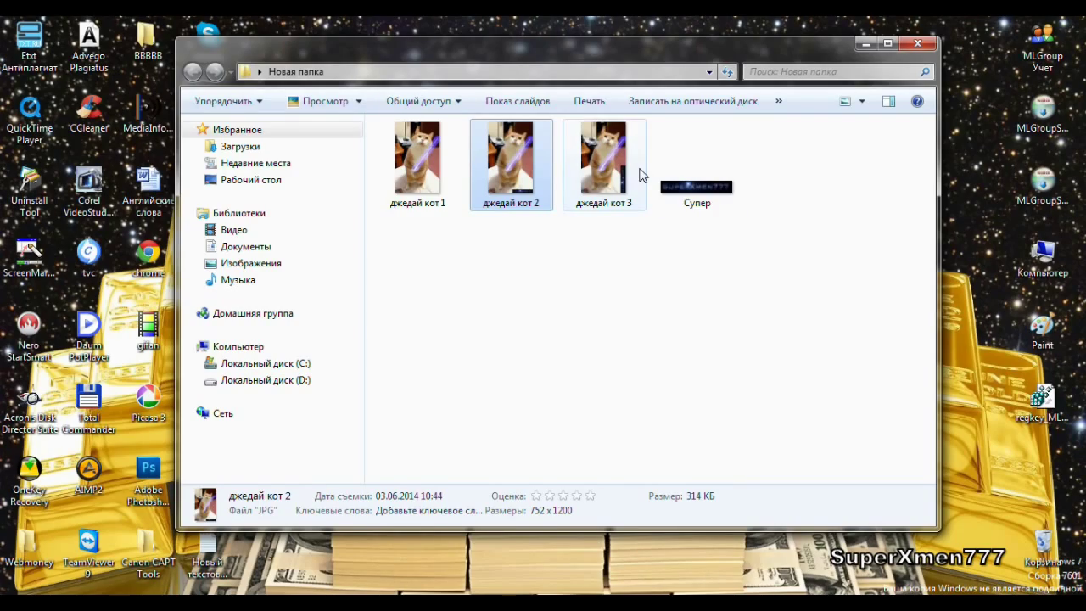
left_click(610, 172)
double_click(611, 173)
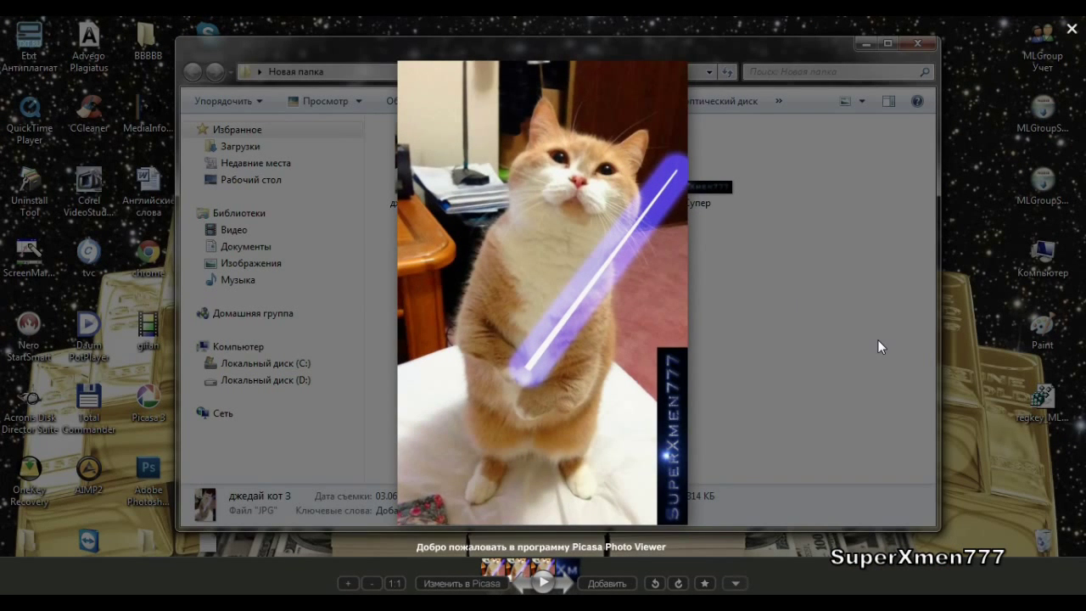
scroll(877, 347, "up", 1)
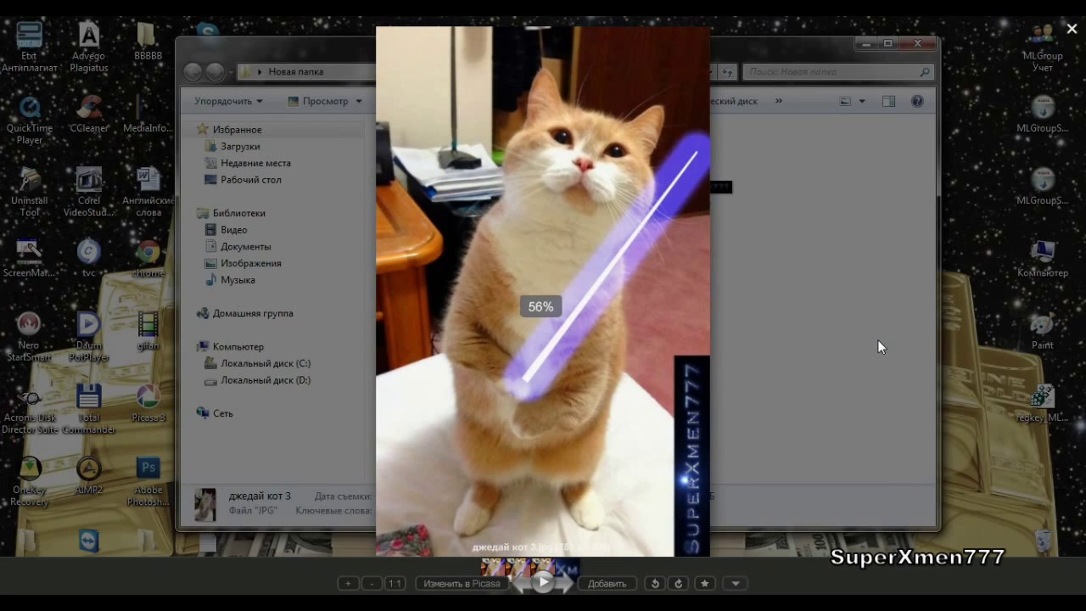
scroll(877, 346, "down", 2)
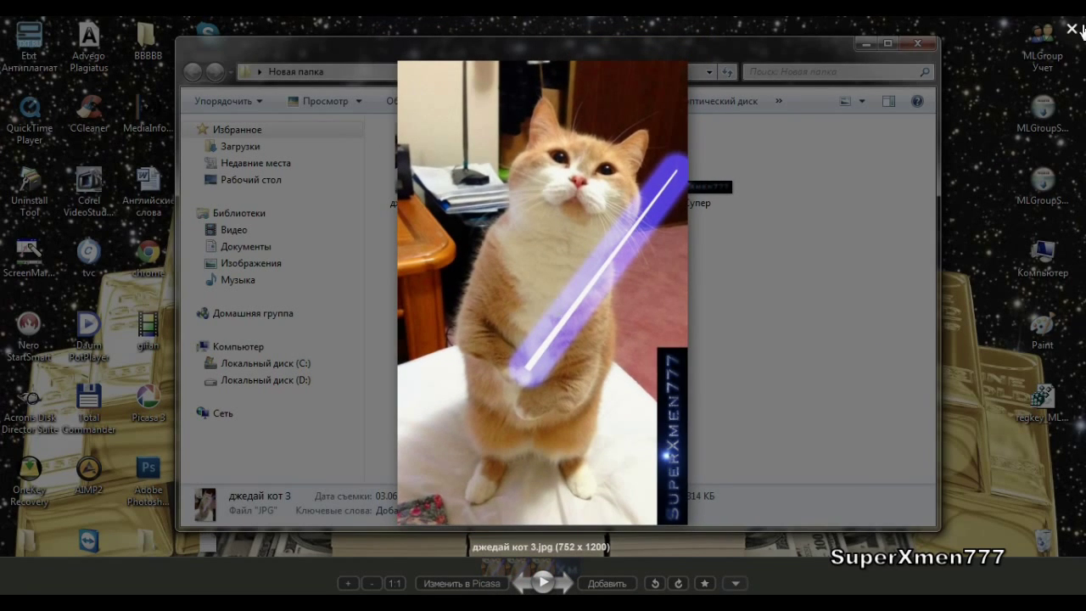
left_click(1073, 31)
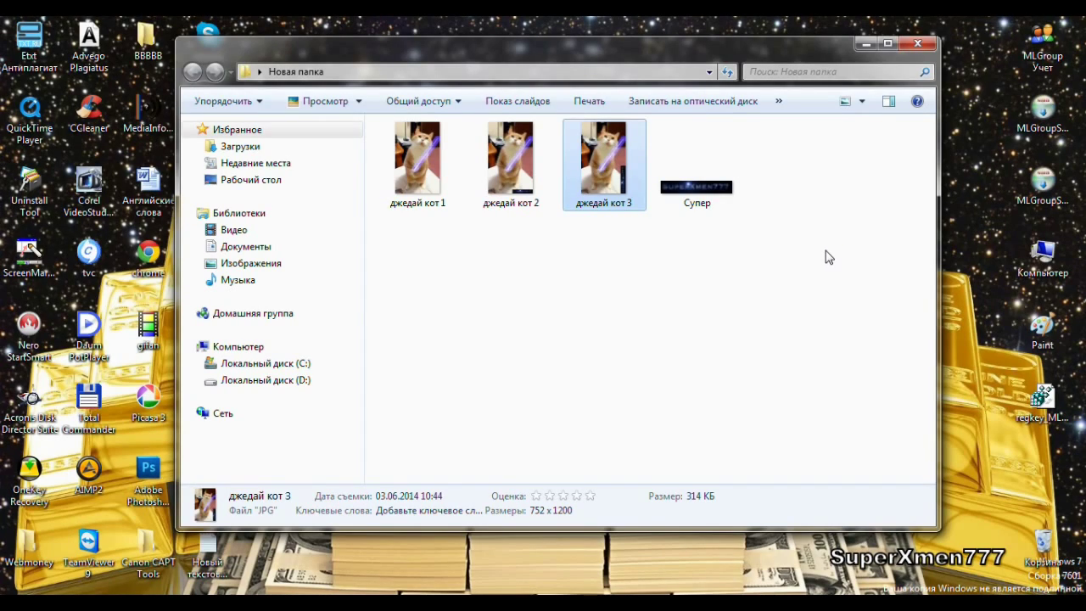